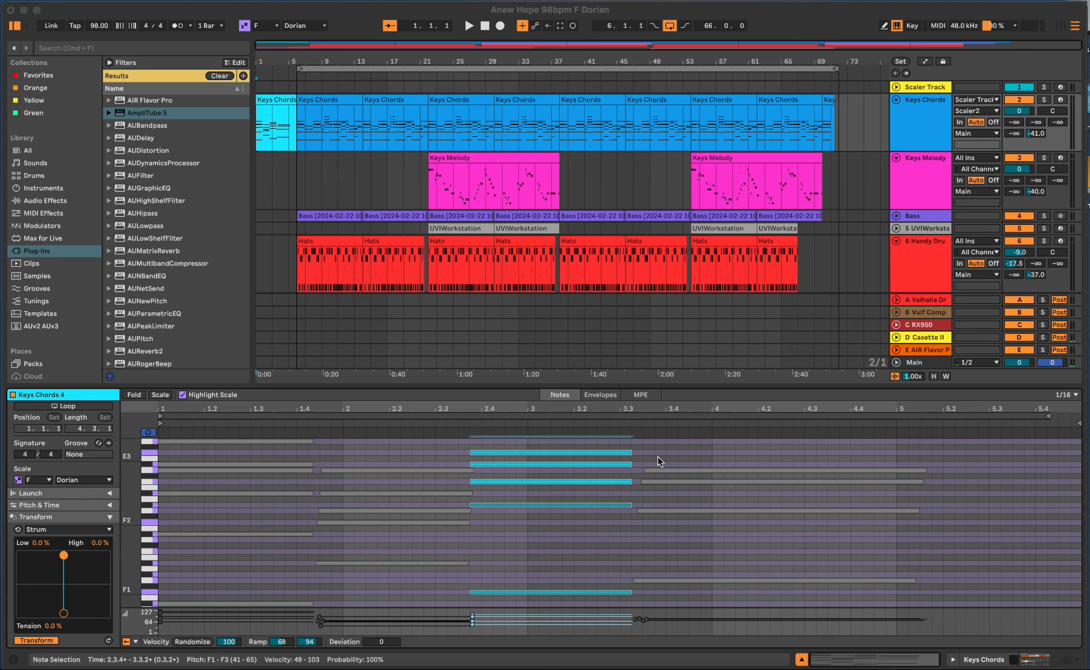
Choose the Strum transformation for the selected chord notes in the intro Keys Chords clip
left_click(108, 518)
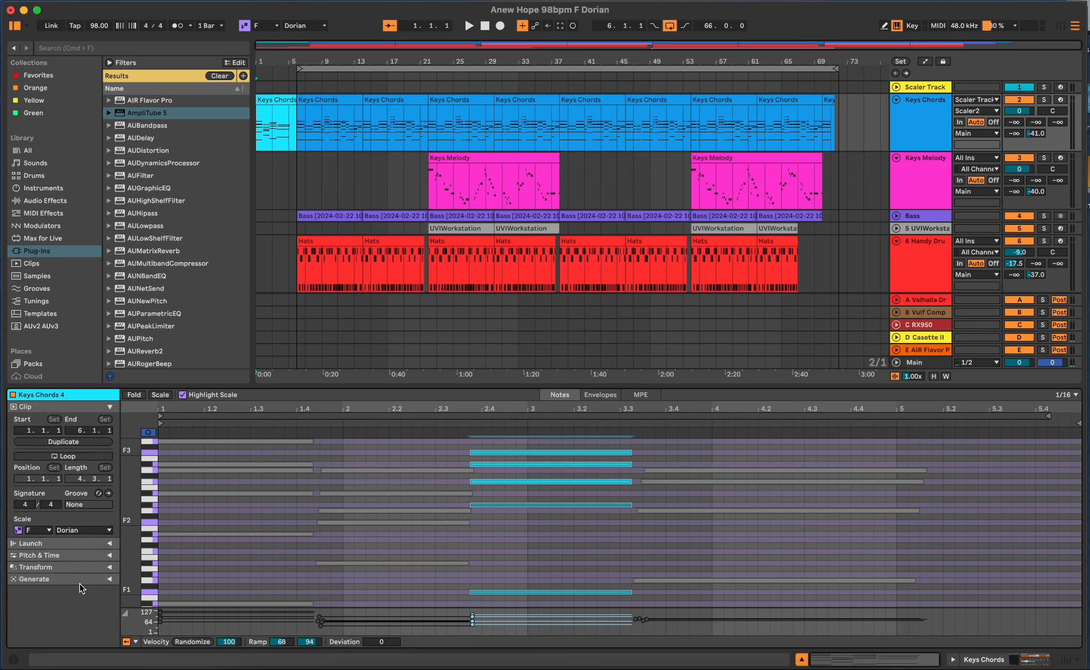
left_click(109, 566)
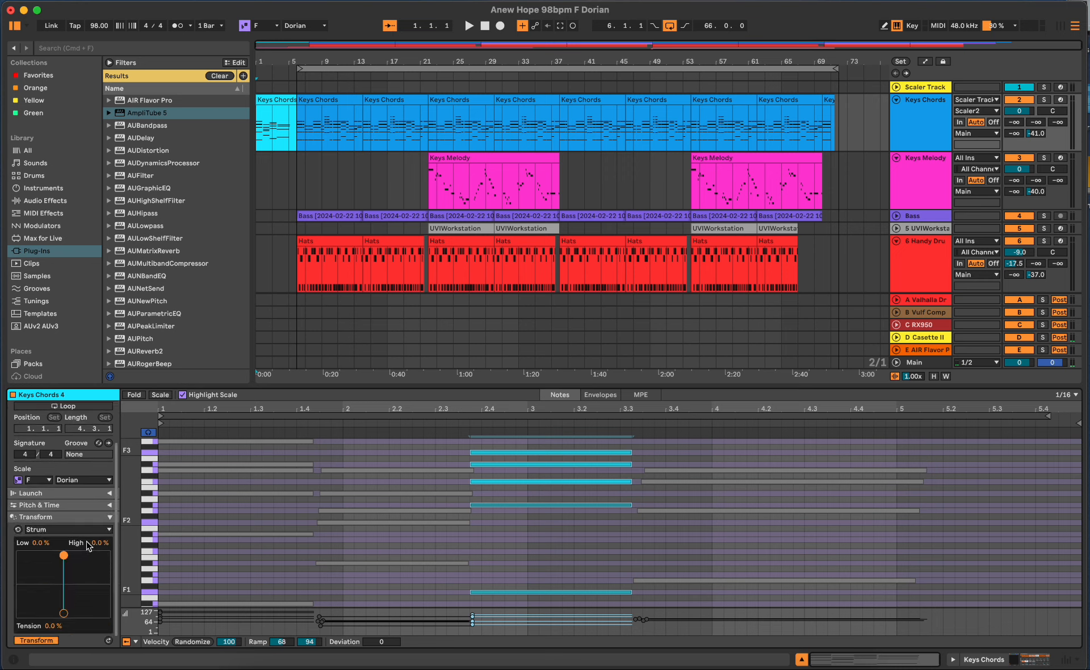
left_click(94, 533)
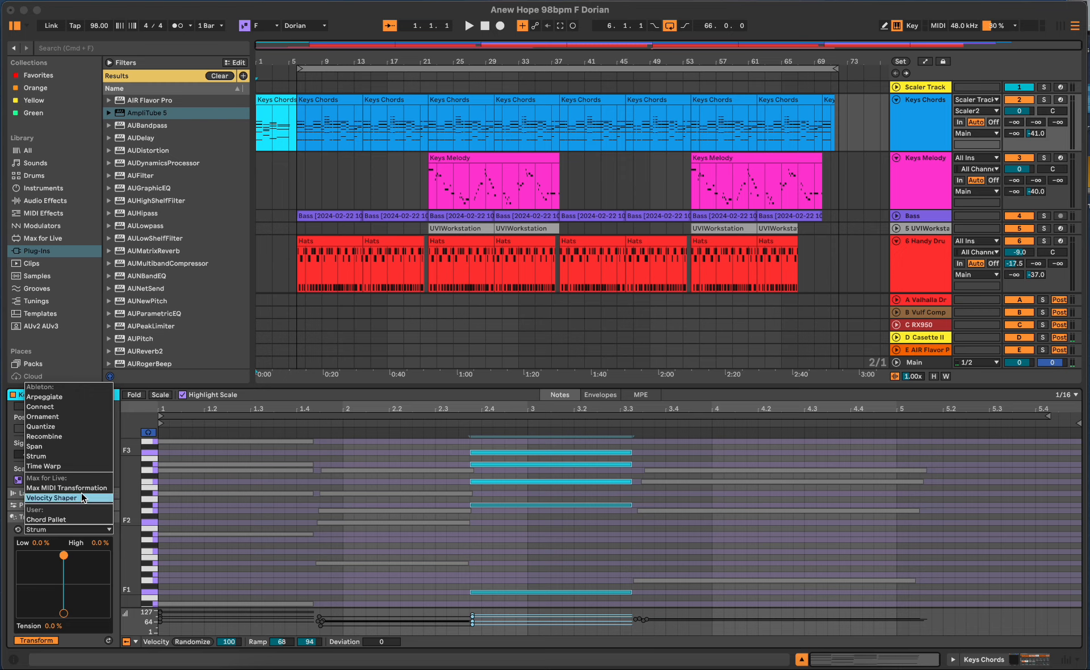
left_click(63, 457)
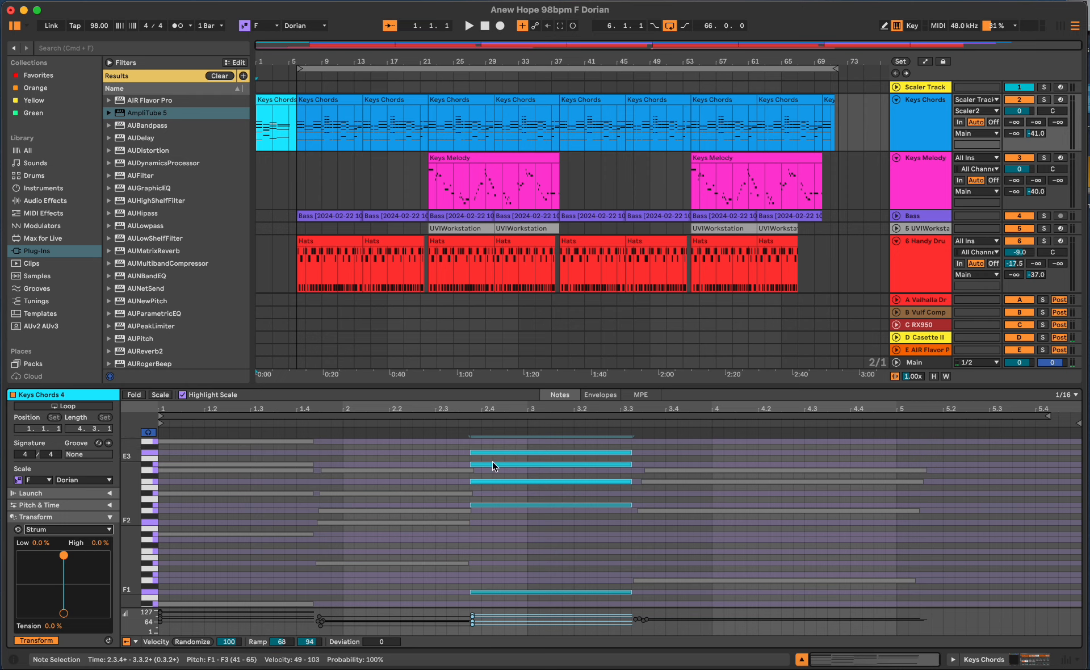
Set the selected chord's strum to -2.0 % low and 0.0 % high, and play back the opening chords
left_click_drag(64, 556, 67, 603)
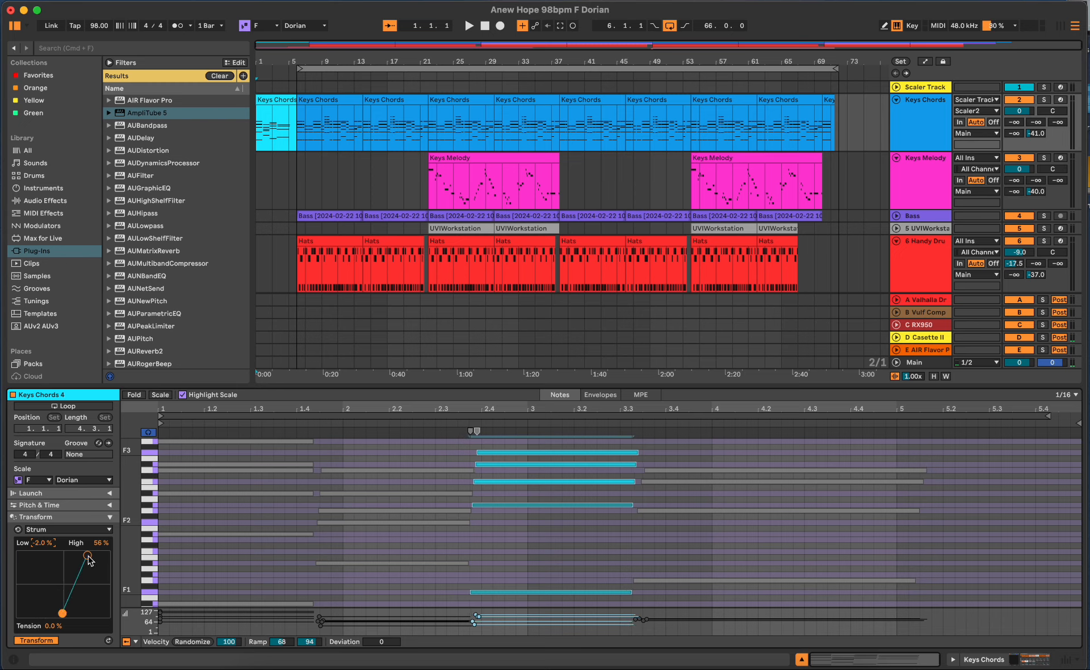
left_click_drag(86, 555, 64, 555)
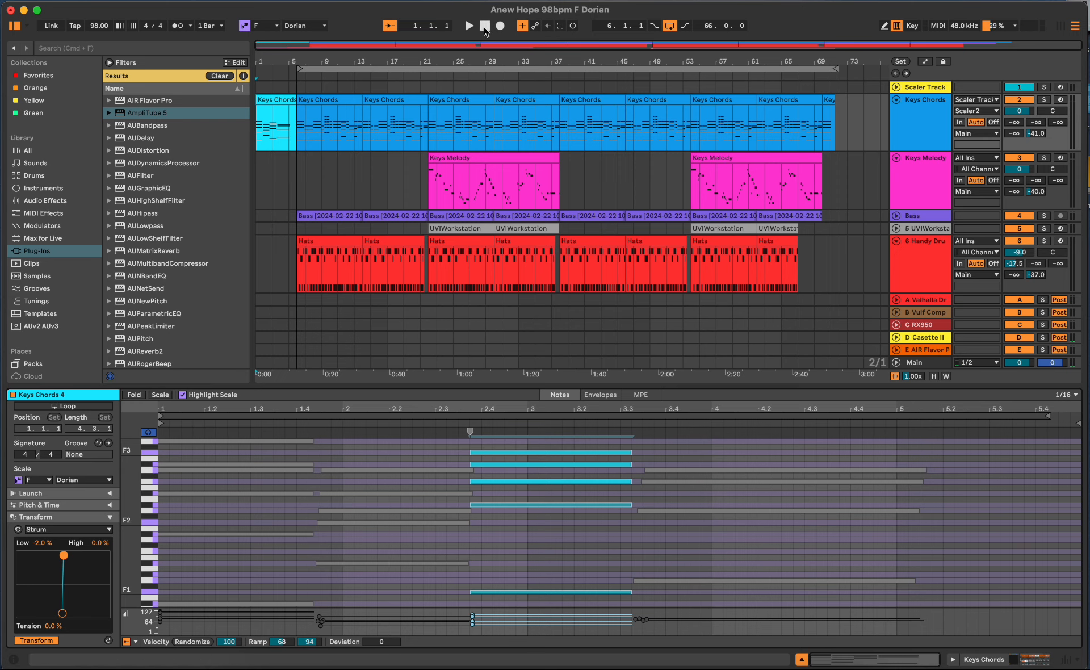
left_click(469, 26)
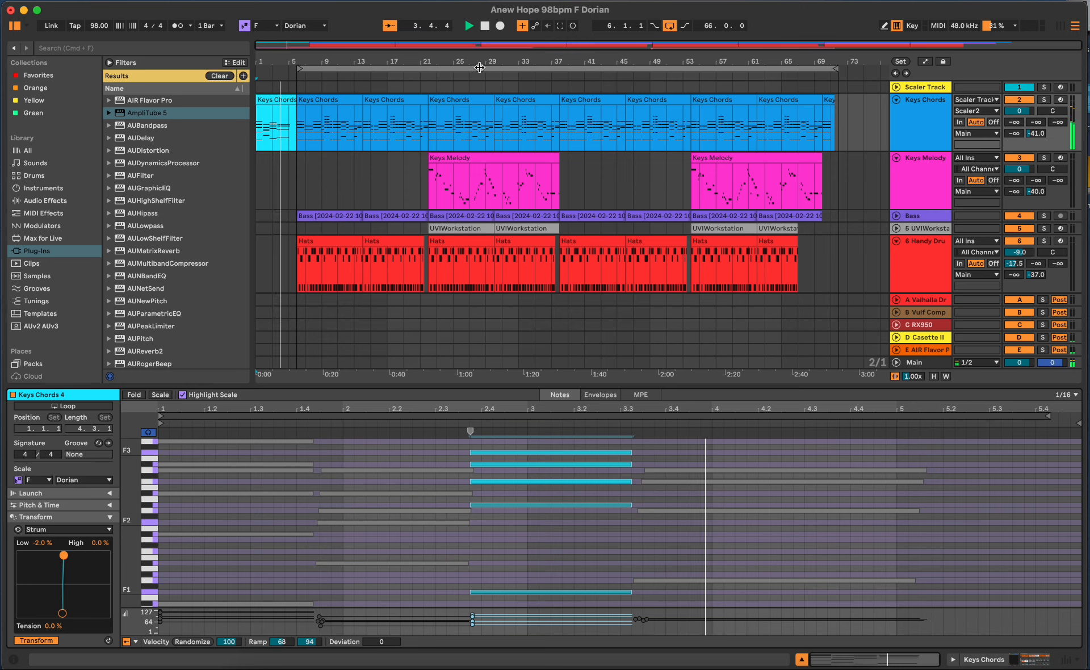
left_click(484, 26)
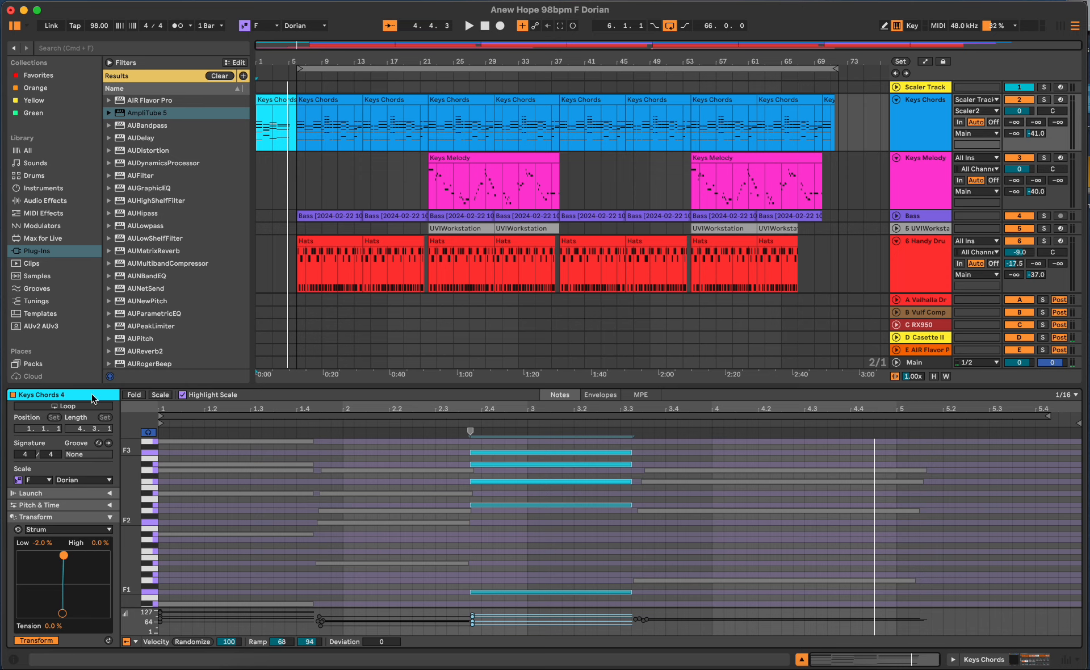
left_click(107, 530)
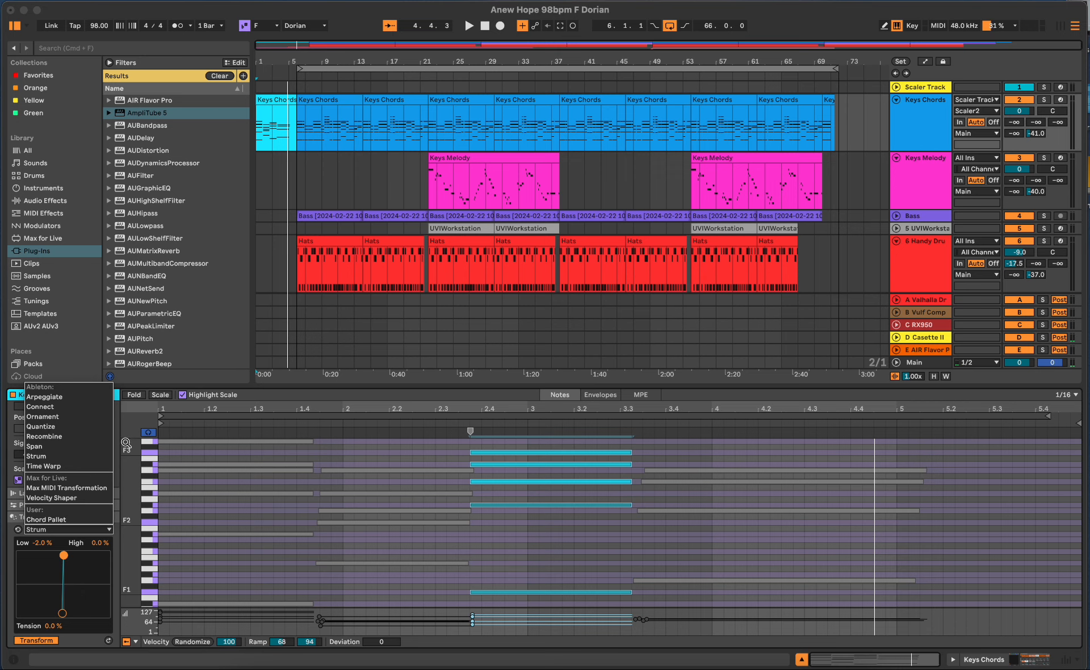
left_click(128, 431)
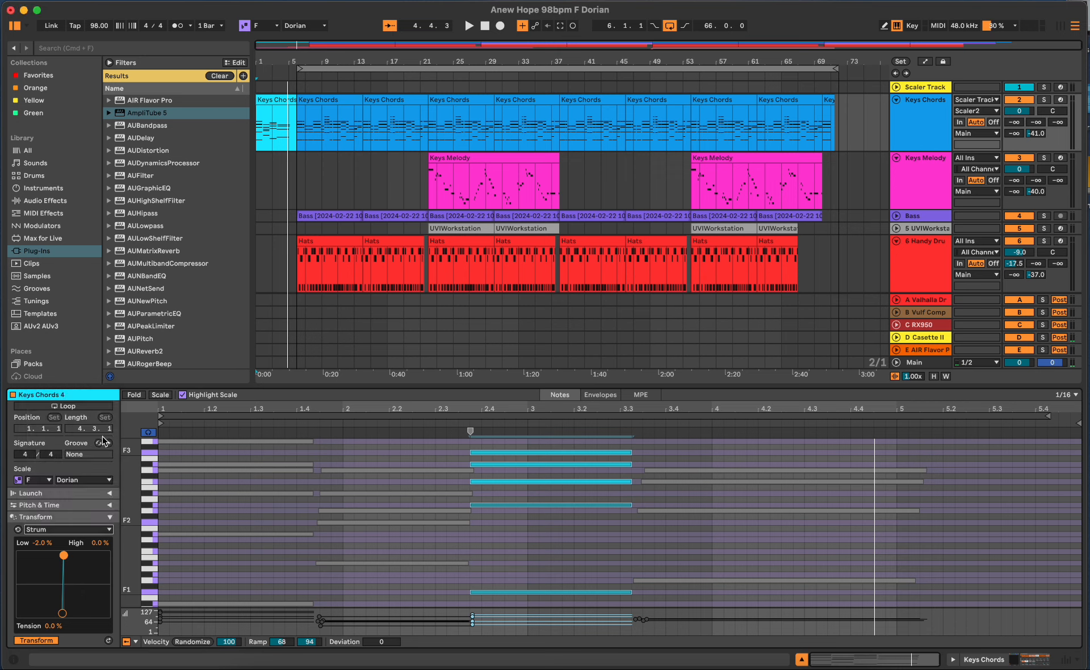
left_click(109, 519)
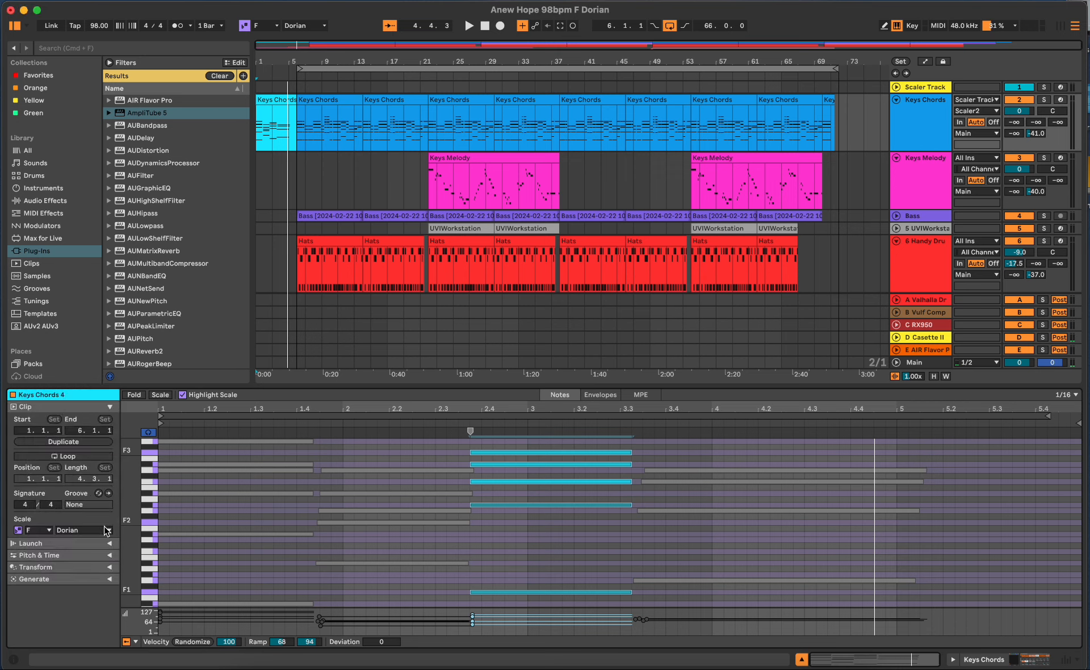
left_click(109, 566)
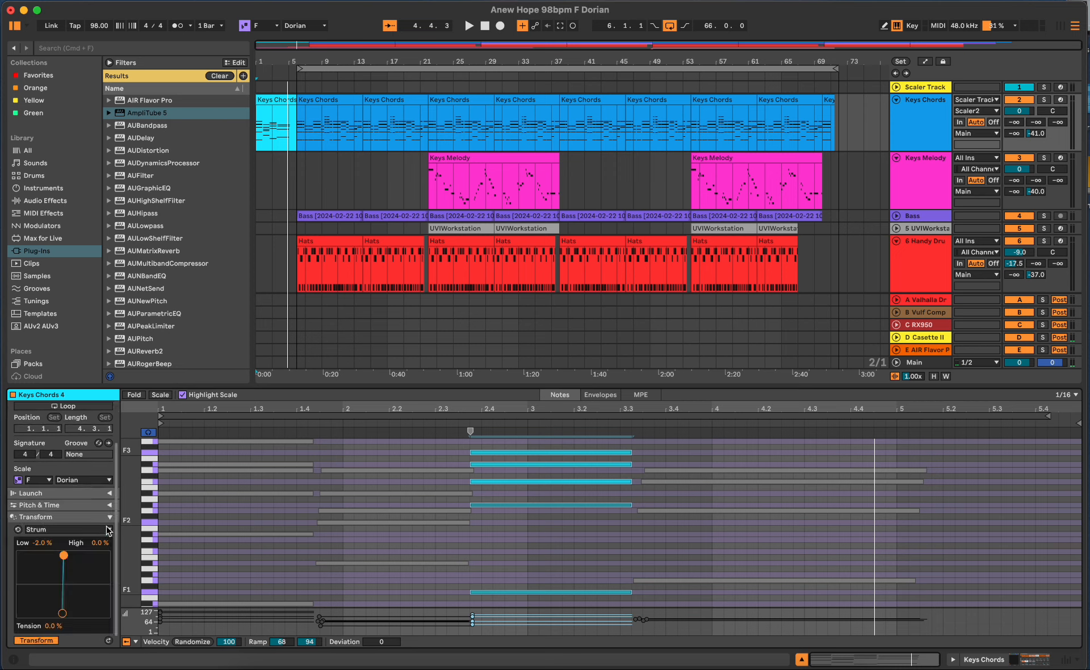
left_click(109, 519)
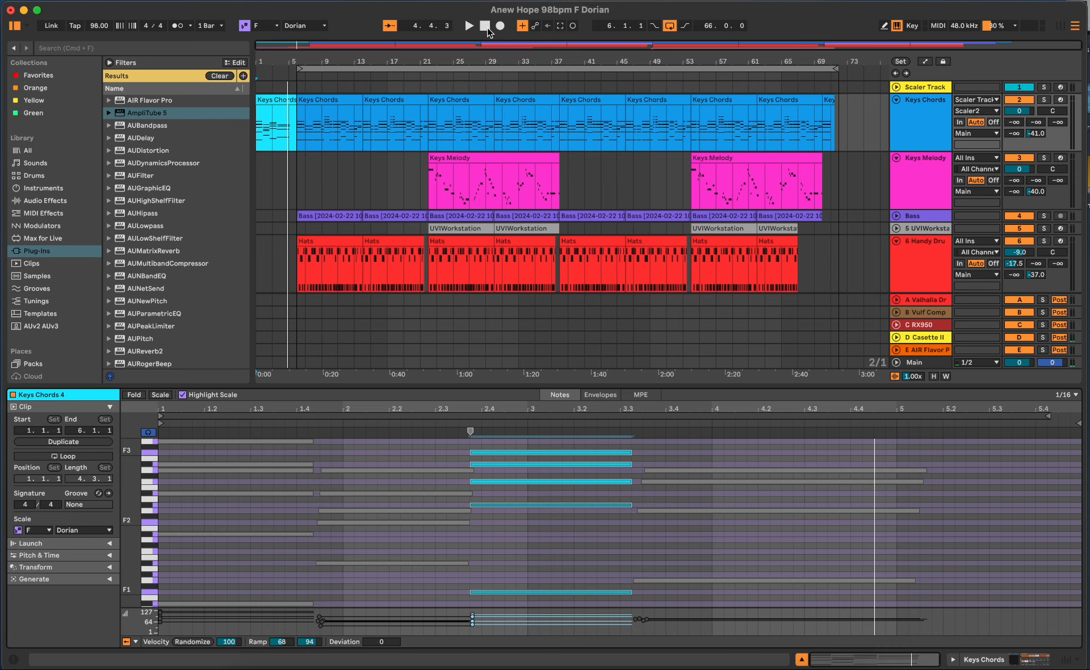
Show the device chain of the Ample Guitar SH track and look over the arrangement's tracks
scroll(668, 202, "down", 5)
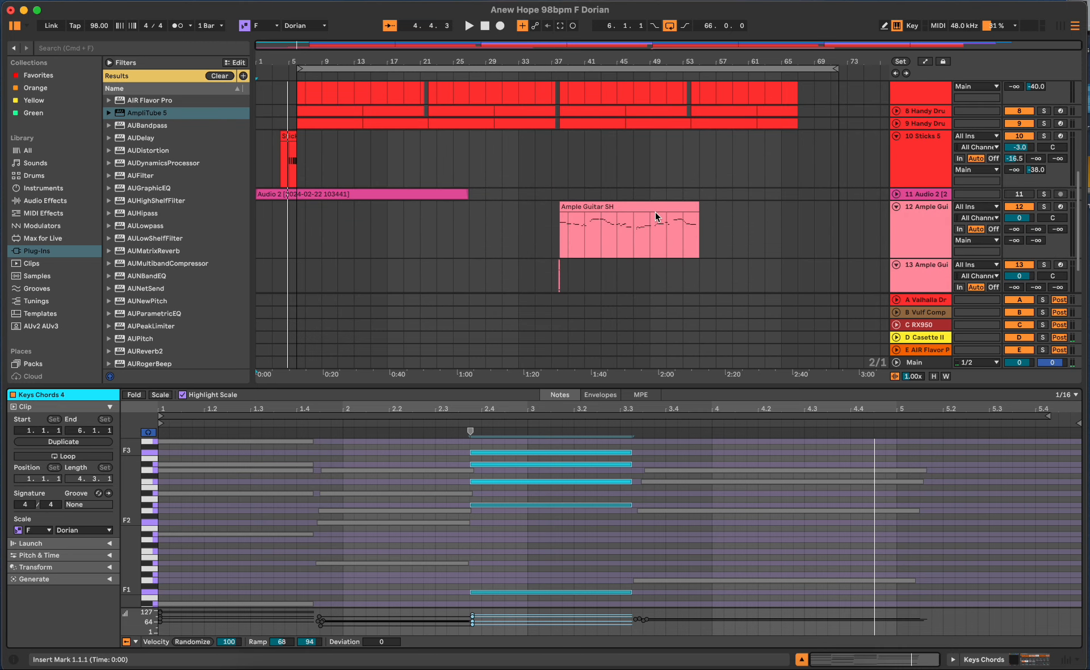
left_click(715, 230)
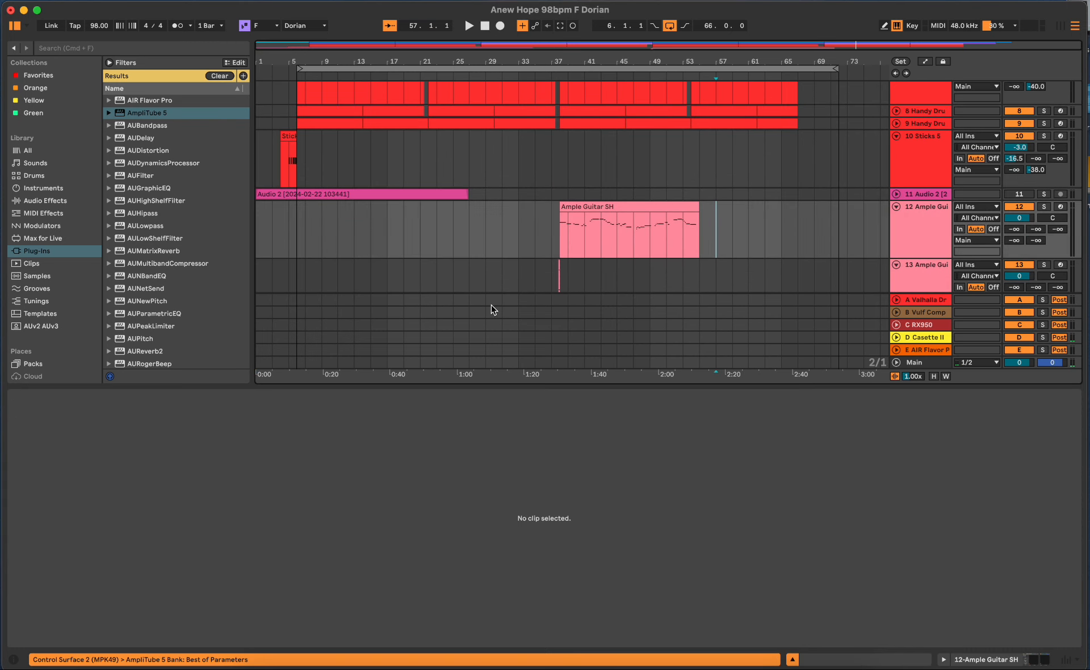
key("shift+Tab")
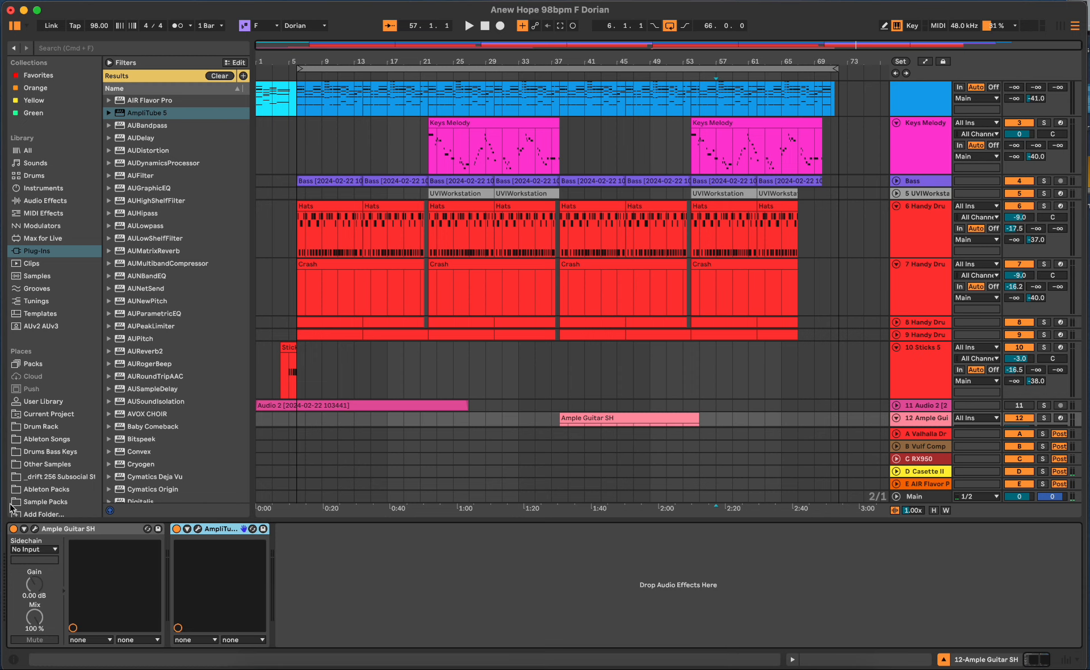
left_click(35, 530)
scroll(714, 365, "up", 2)
scroll(714, 363, "down", 5)
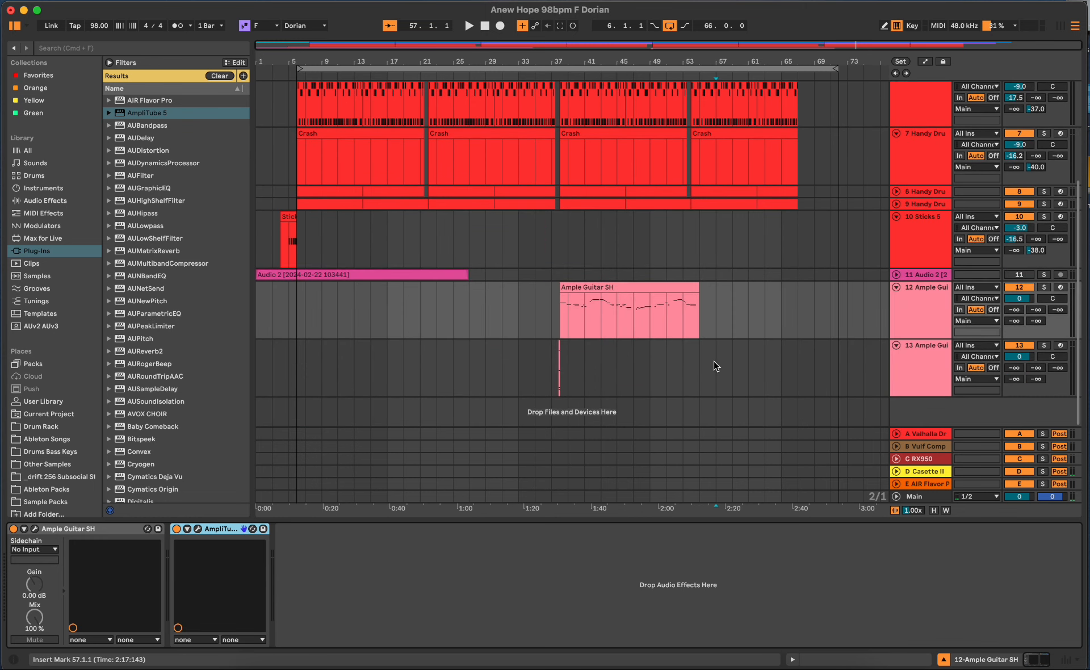
scroll(714, 360, "up", 5)
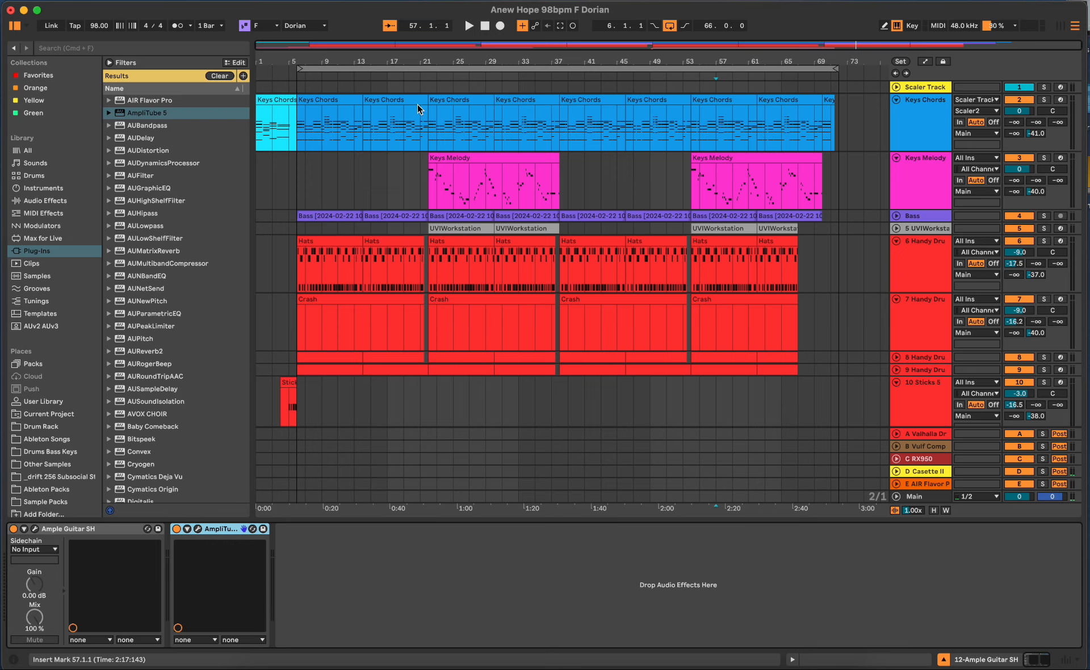
Set the velocity deviation of all notes in the Keys Chords clip starting at bar 6 to -12
left_click(348, 101)
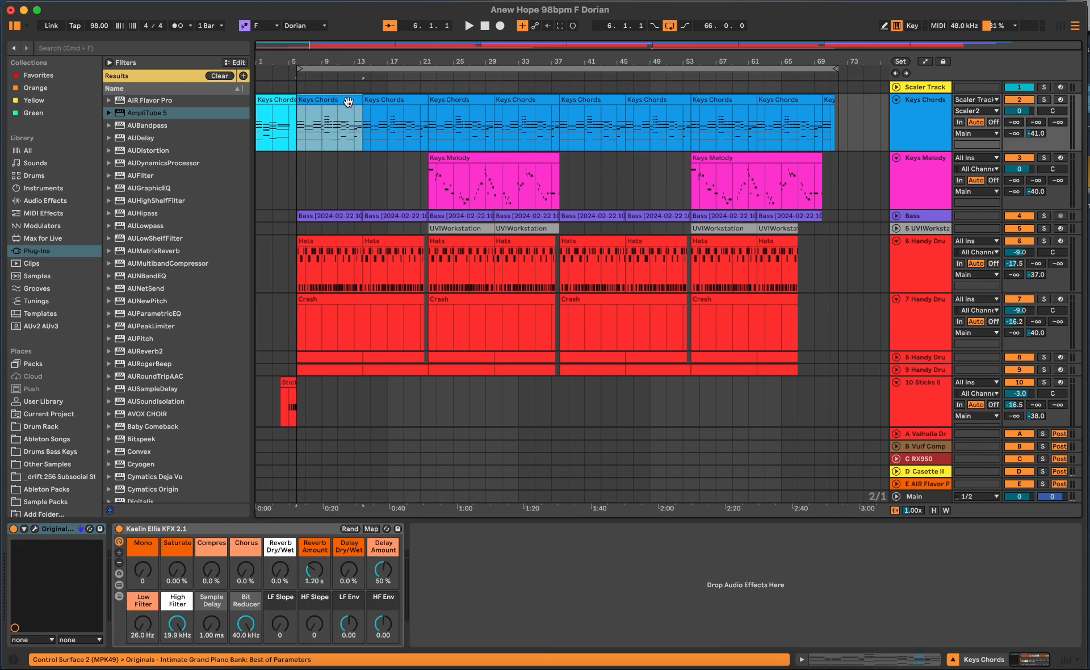
double_click(348, 101)
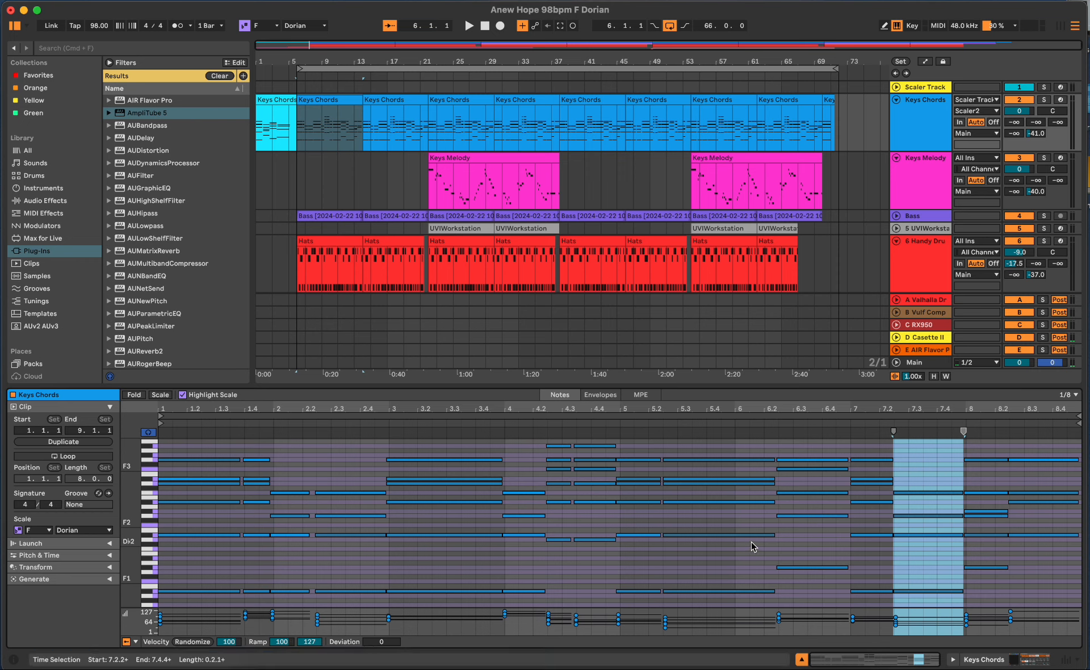
key("super+a")
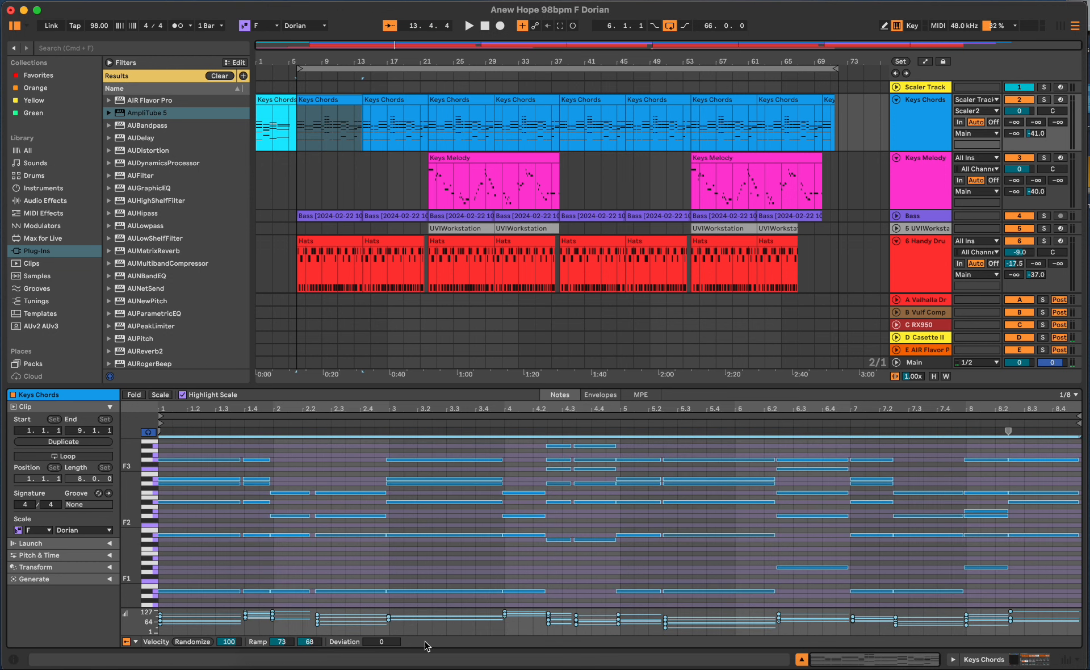
left_click_drag(381, 644, 382, 658)
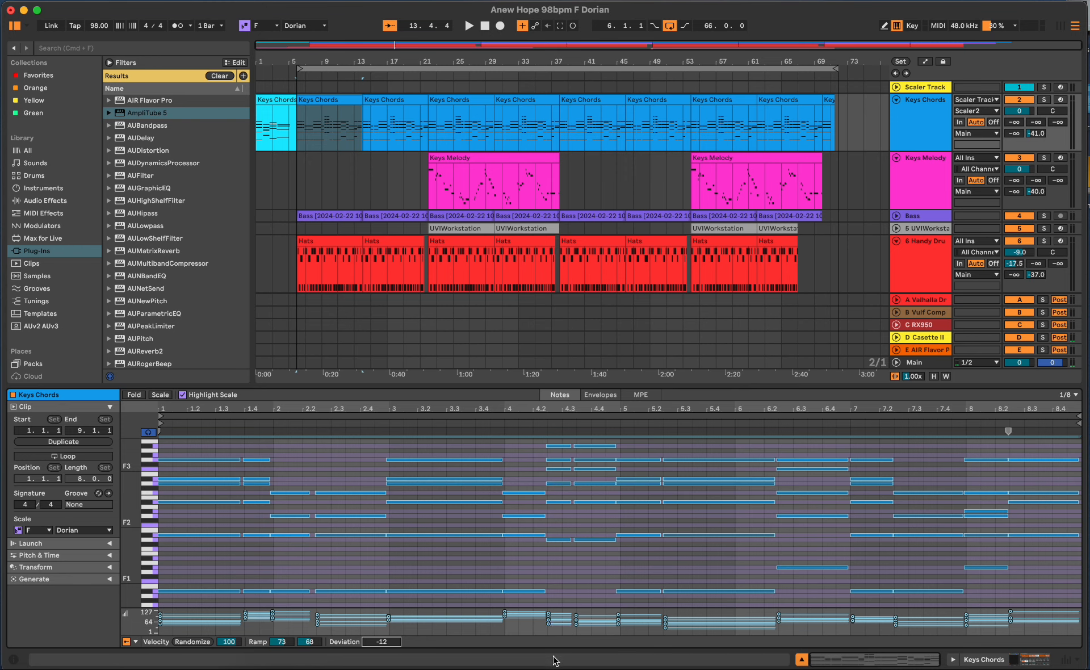
Set the velocity deviation of all notes in the Keys Chords clip starting at bar 14 to -12
left_click(392, 101)
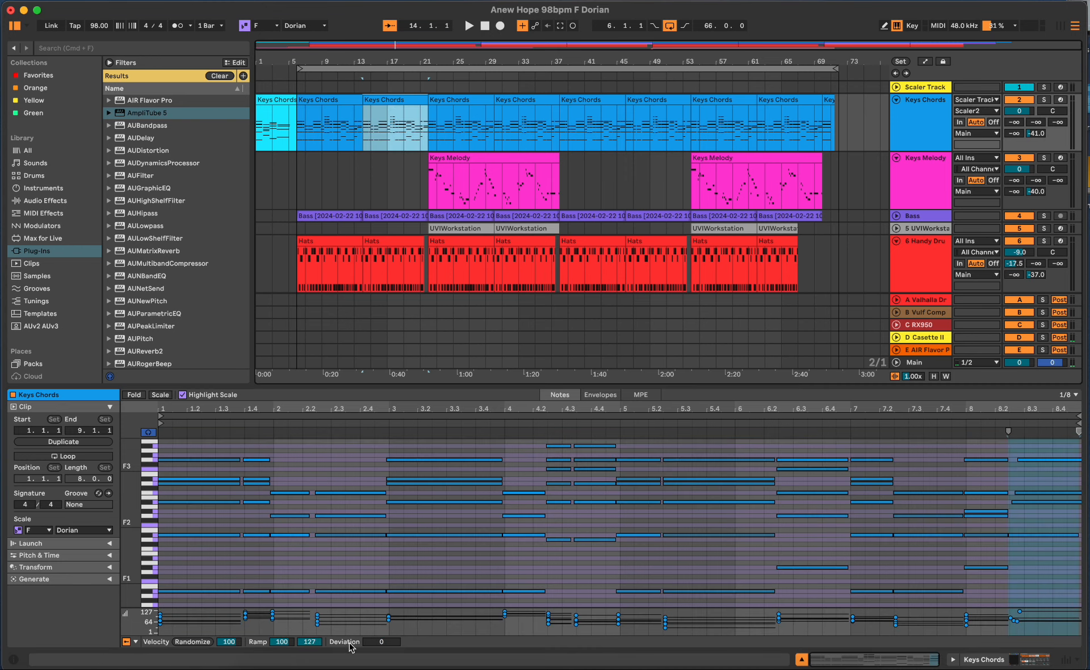
left_click_drag(383, 643, 383, 651)
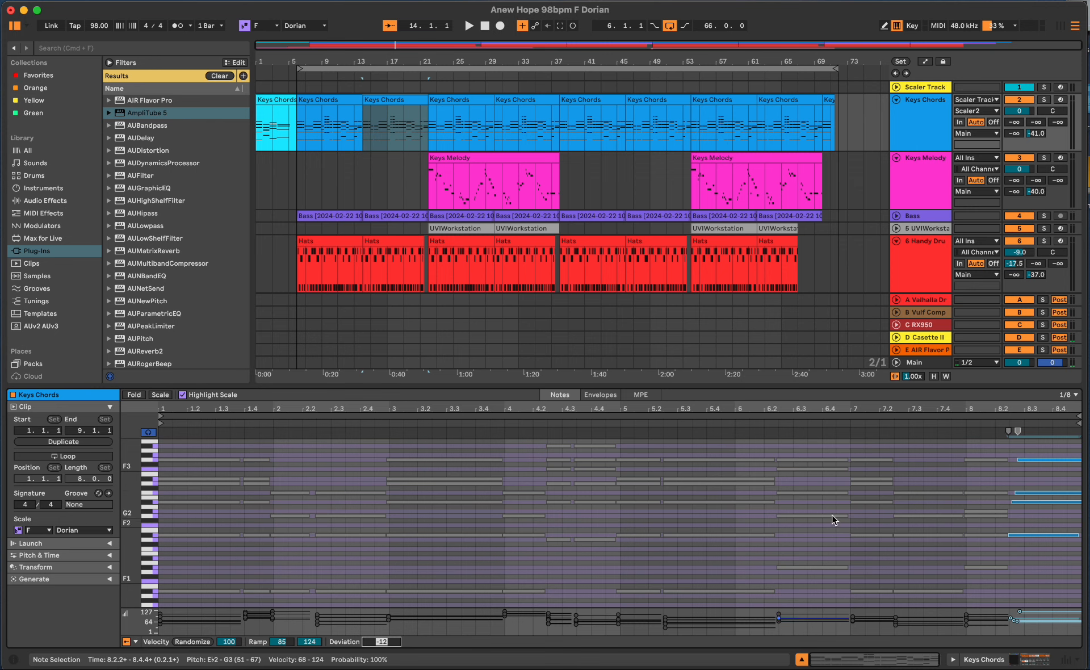
left_click(925, 476)
key("super+a")
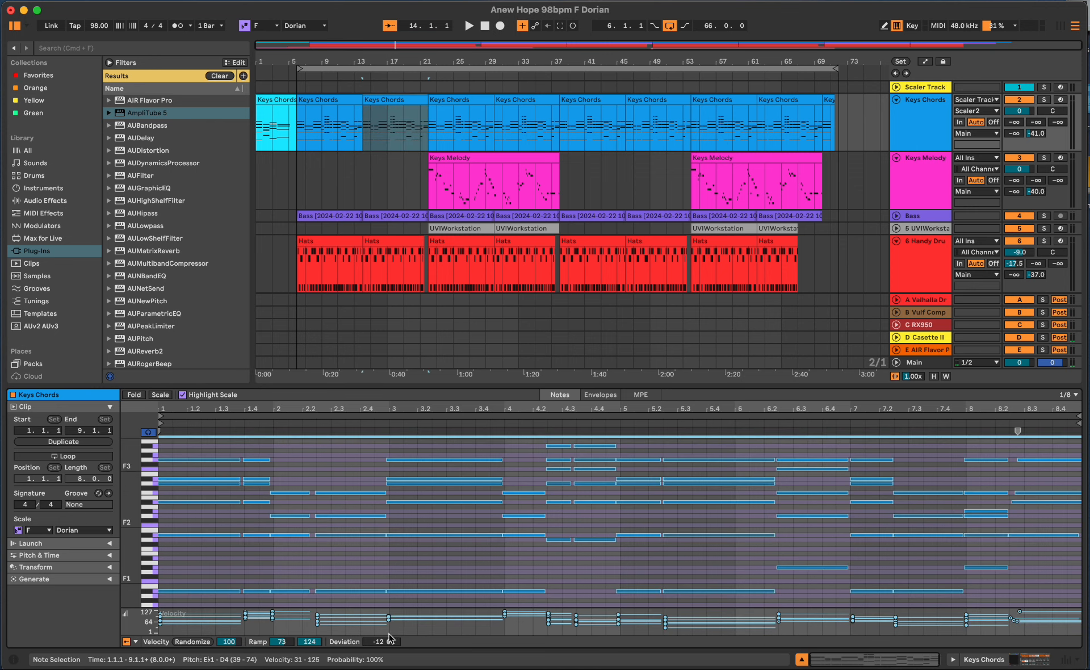
left_click_drag(381, 642, 380, 654)
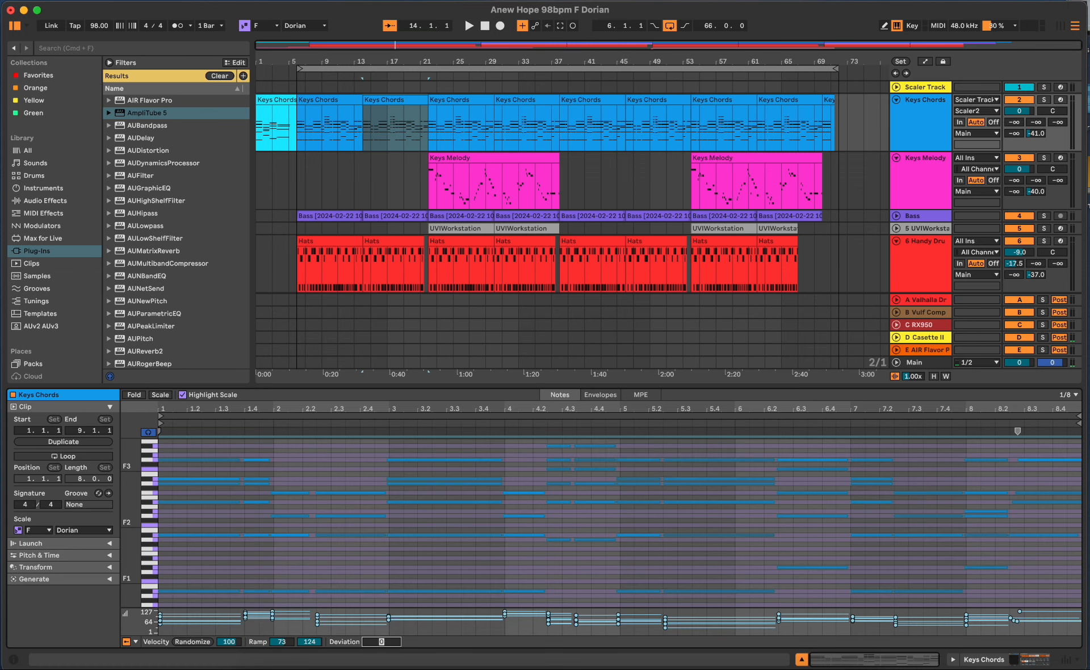
left_click_drag(381, 642, 381, 648)
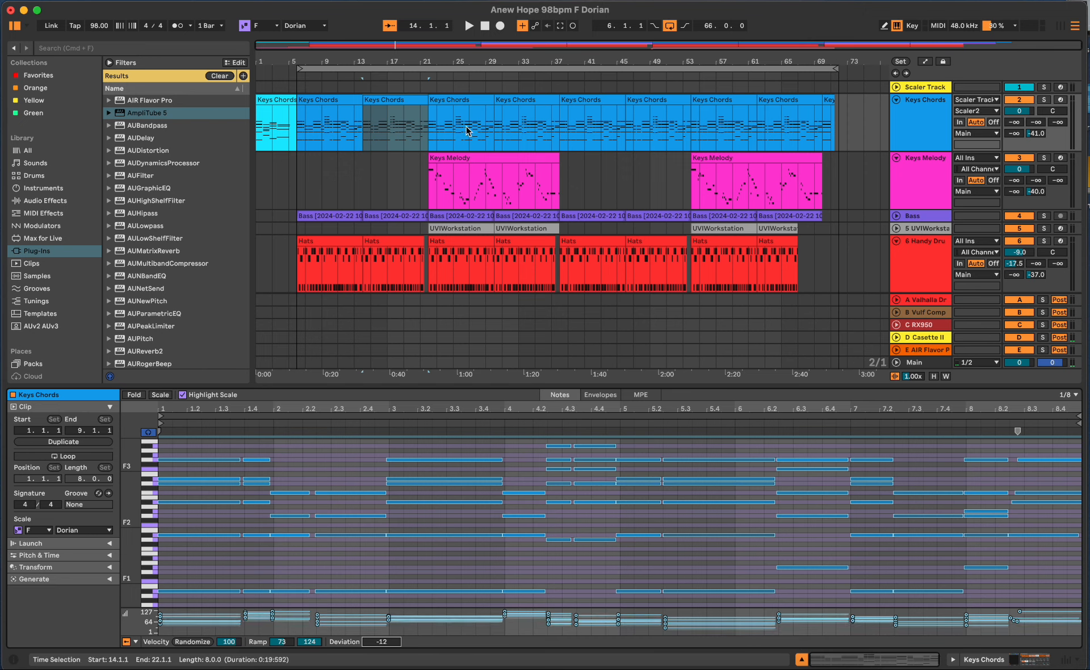
Delete the six Keys Chords clips between bars 22 and 70
left_click(463, 102)
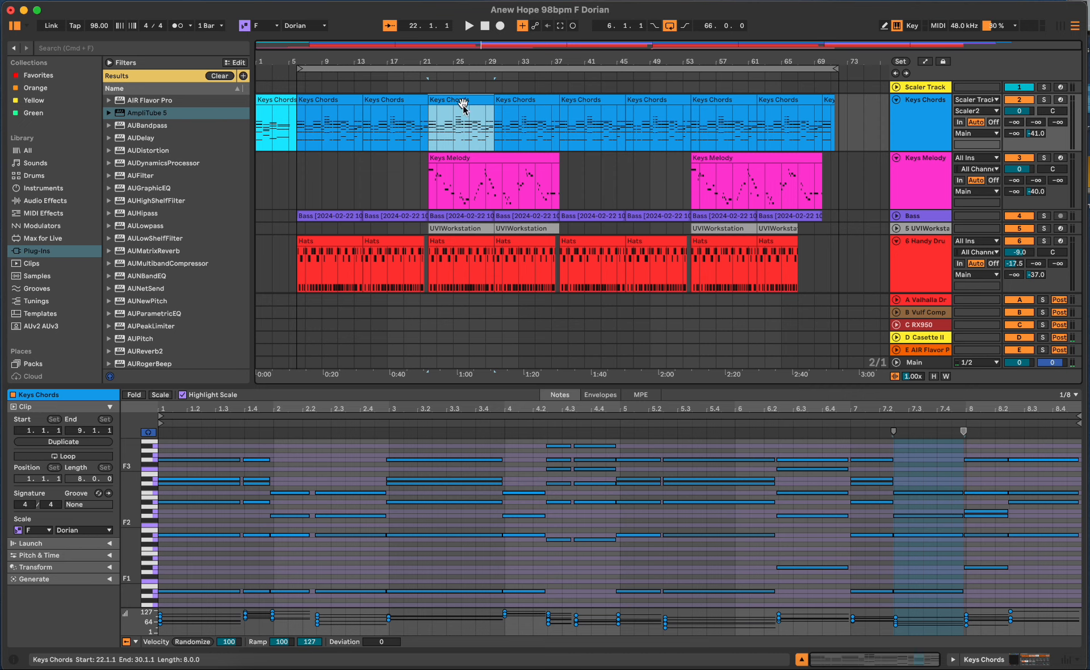
key("Delete")
left_click(534, 101)
key("Delete")
left_click(592, 104)
key("Delete")
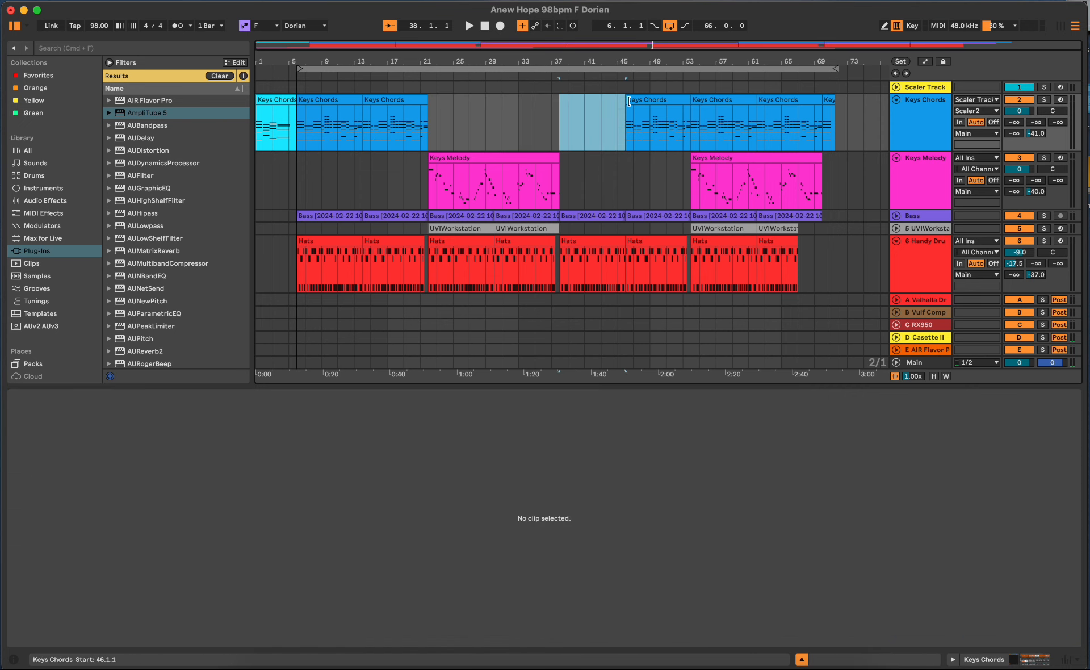
left_click(658, 107)
key("Delete")
left_click(738, 105)
key("Delete")
left_click(764, 105)
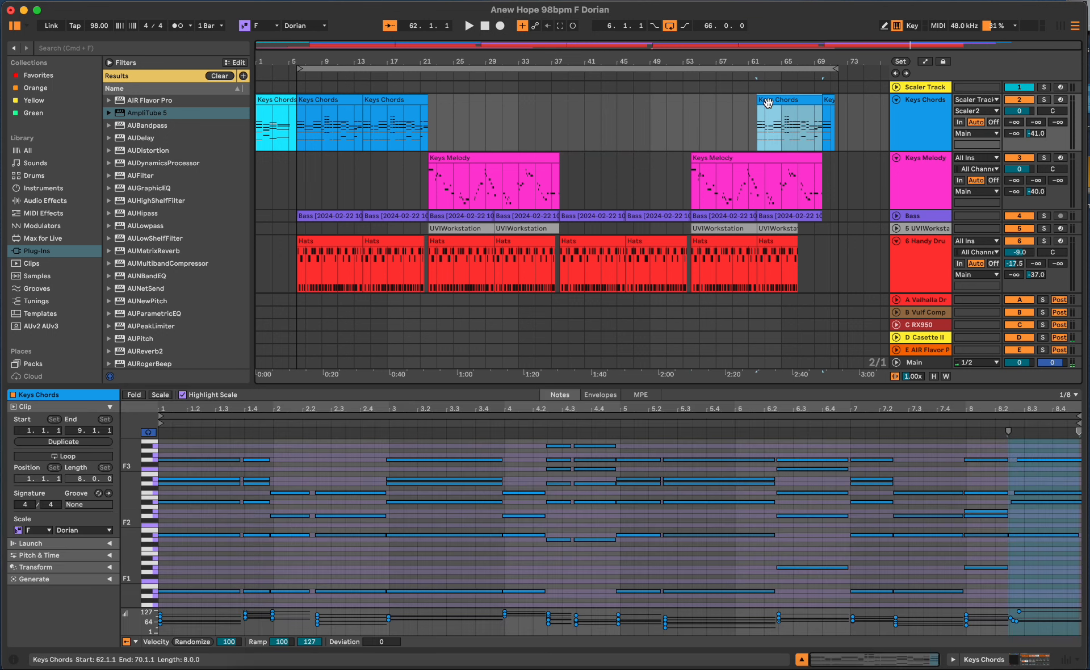
key("Delete")
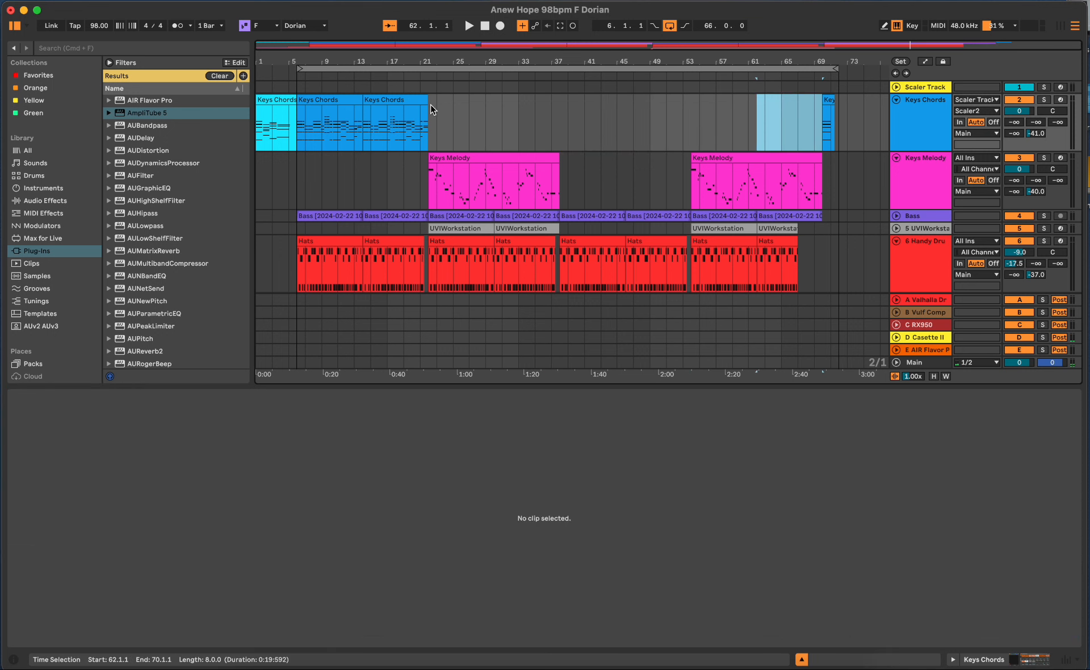
Duplicate the two Keys Chords clips at bars 6 to 22 three times to fill the track up to bar 70
left_click(354, 104)
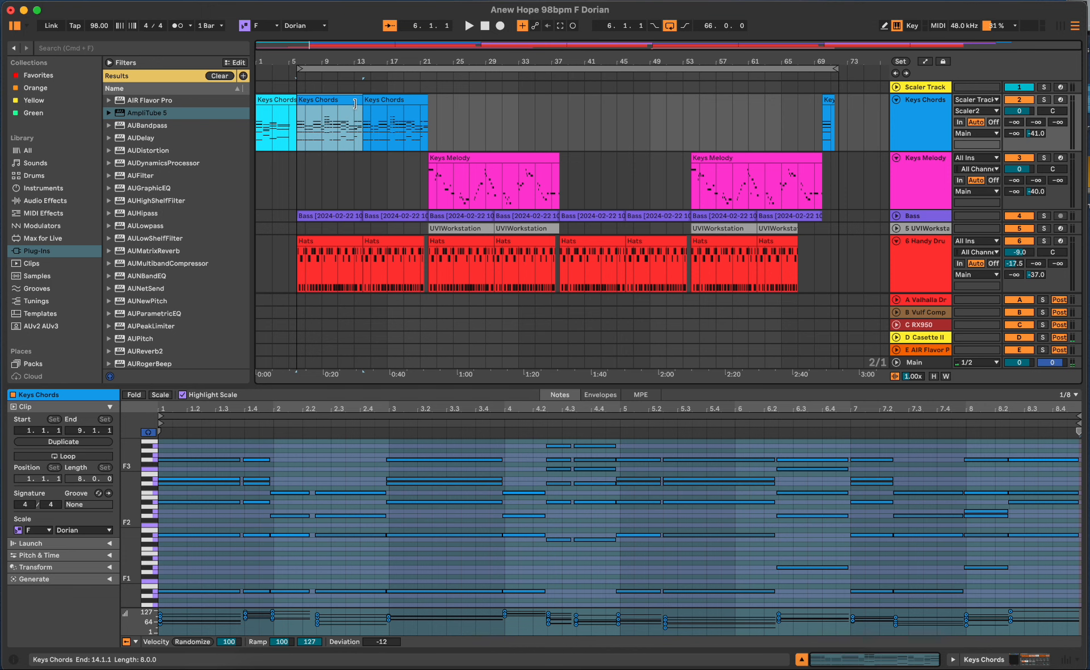
left_click(379, 104, "shift")
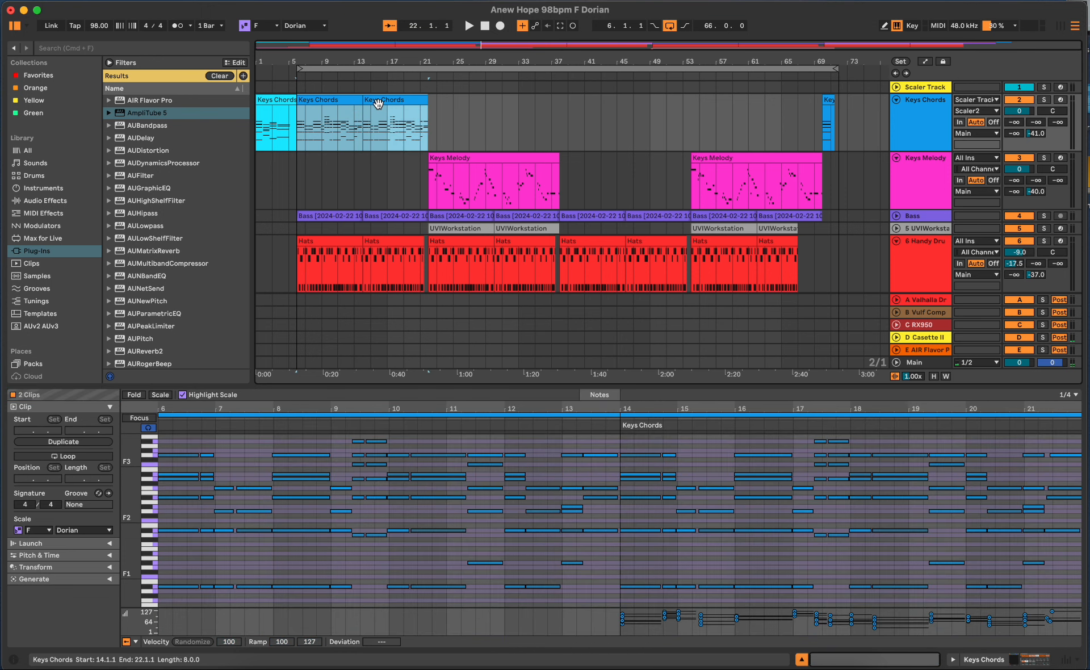
key("super+d")
key("super+d")
key("super+d")
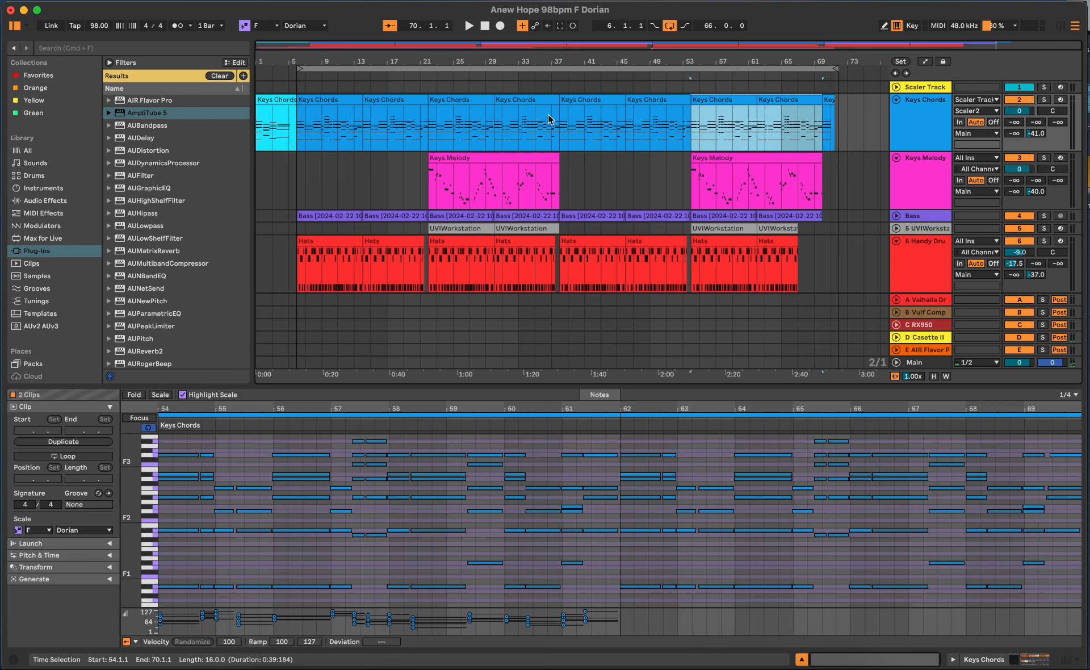
left_click(415, 108)
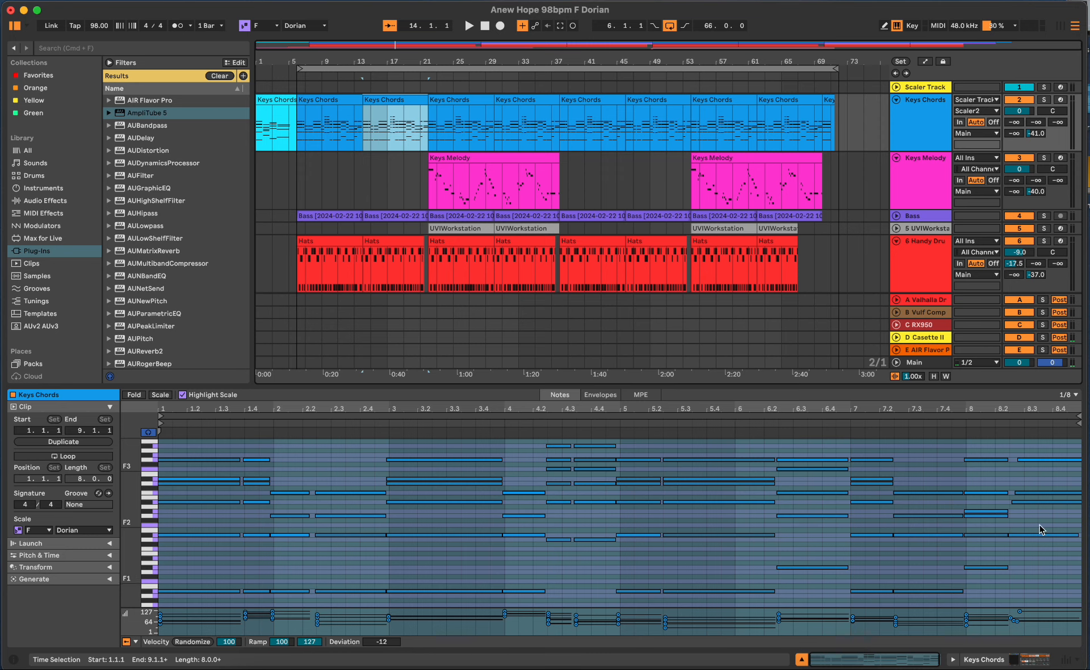
Compare the notes and velocities of the Keys Chords clips starting at bars 22, 6 and 14
left_click(481, 101)
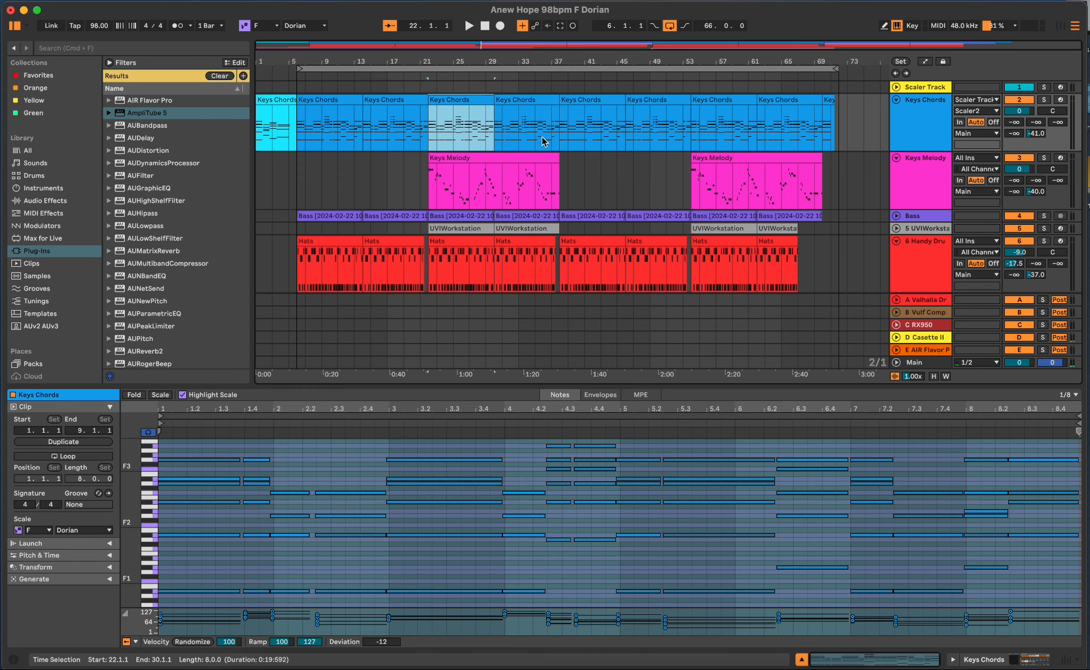
left_click(340, 101)
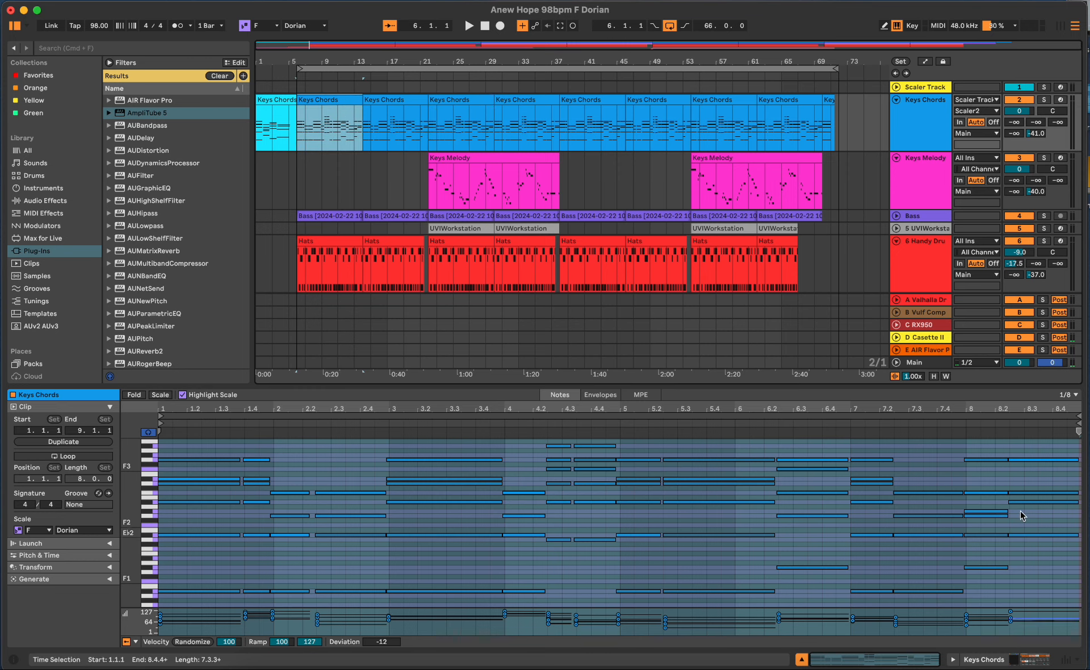
left_click(398, 110)
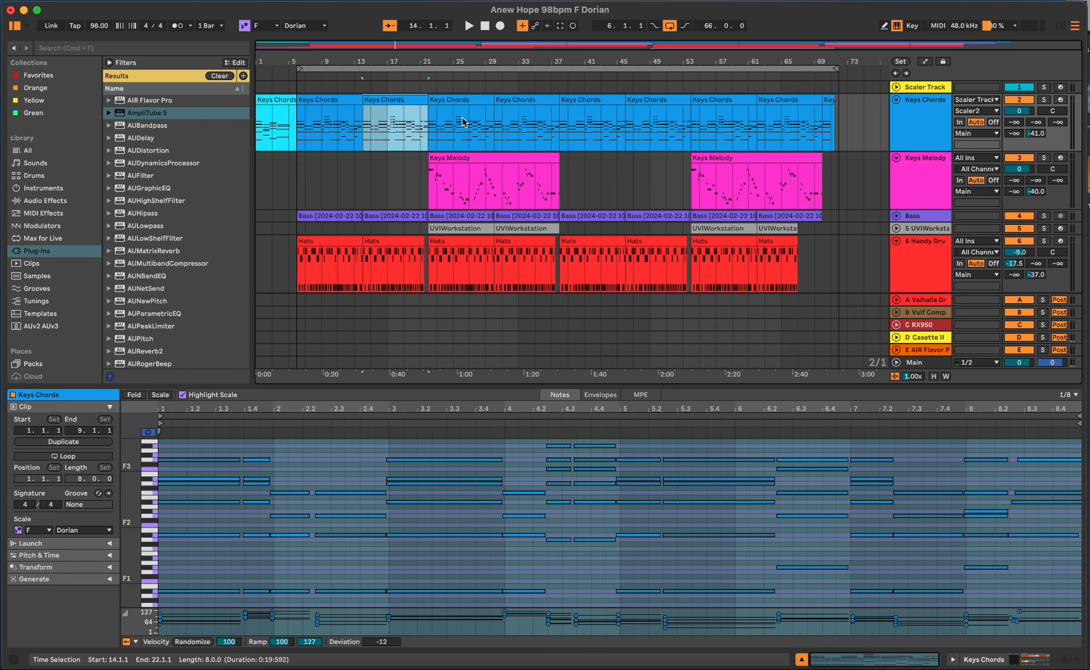
Inspect the notes and velocity deviation of the Keys Melody clip at bar 22 and the Hats clip at bar 6, and review the drum tracks
left_click(497, 159)
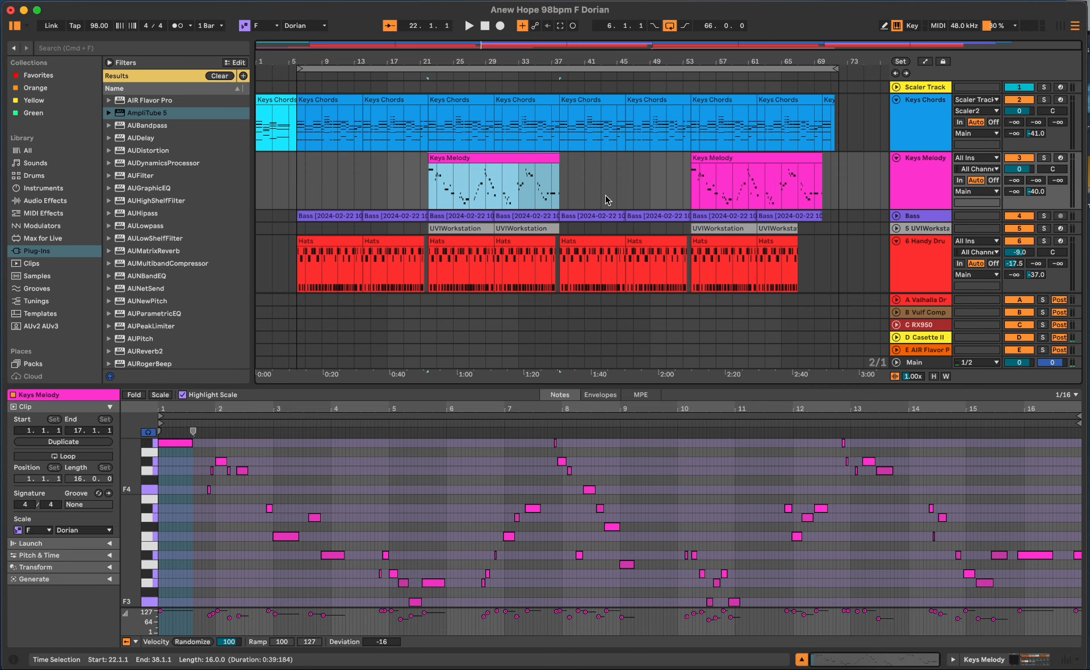
left_click(347, 242)
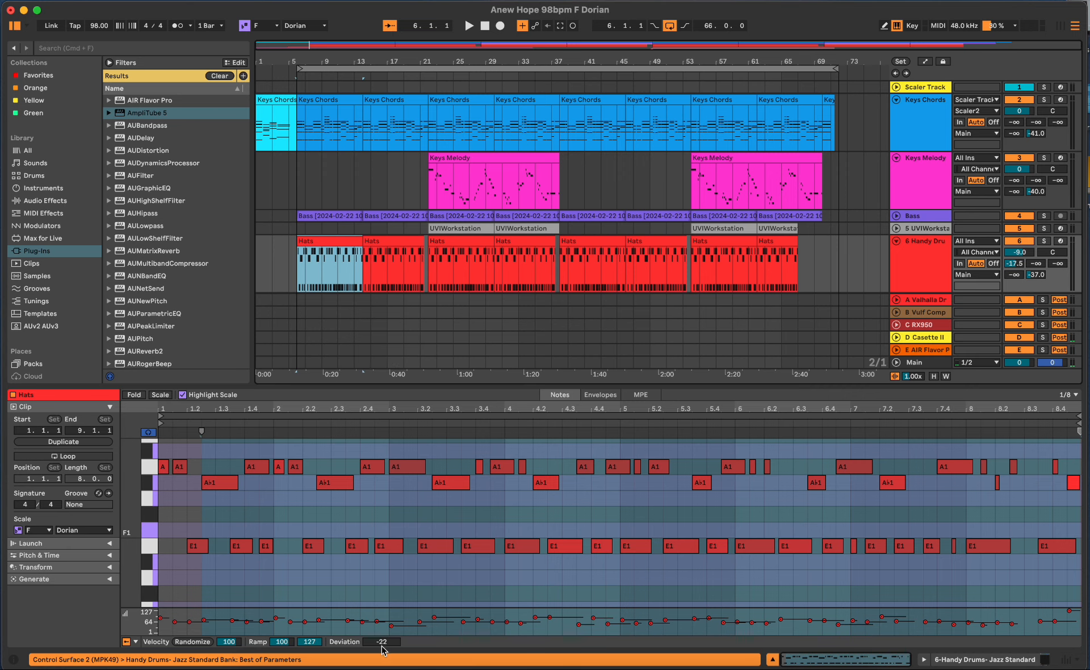
scroll(440, 245, "down", 5)
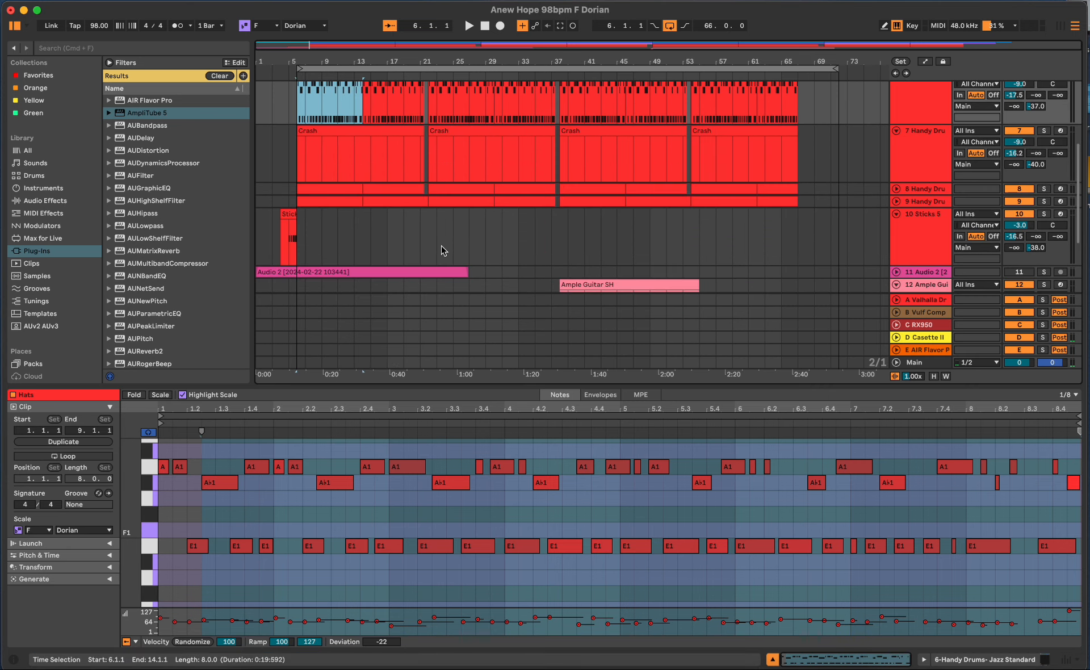
scroll(441, 216, "up", 4)
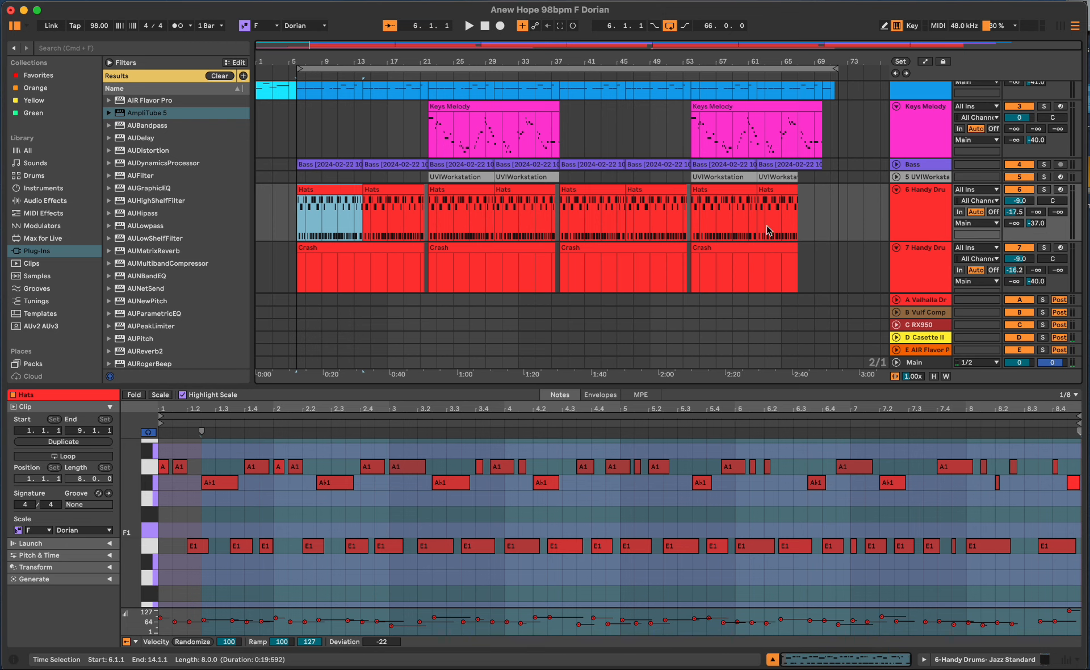
Look through the list of installed plug-ins down to Subvert and review the arrangement's tracks
left_click(806, 219)
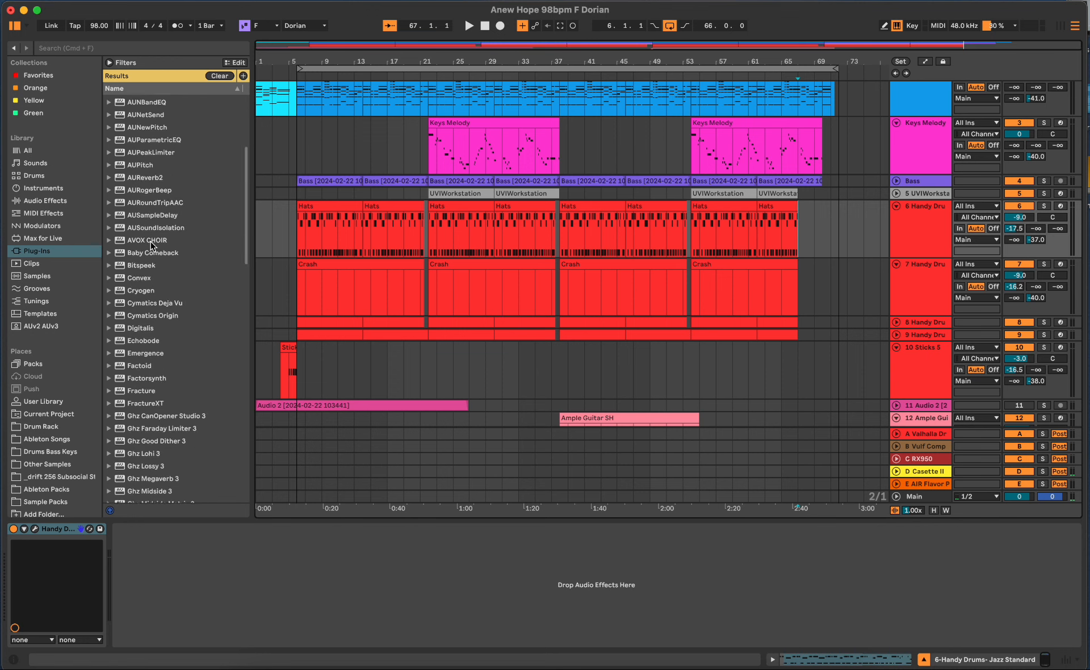
scroll(152, 240, "down", 15)
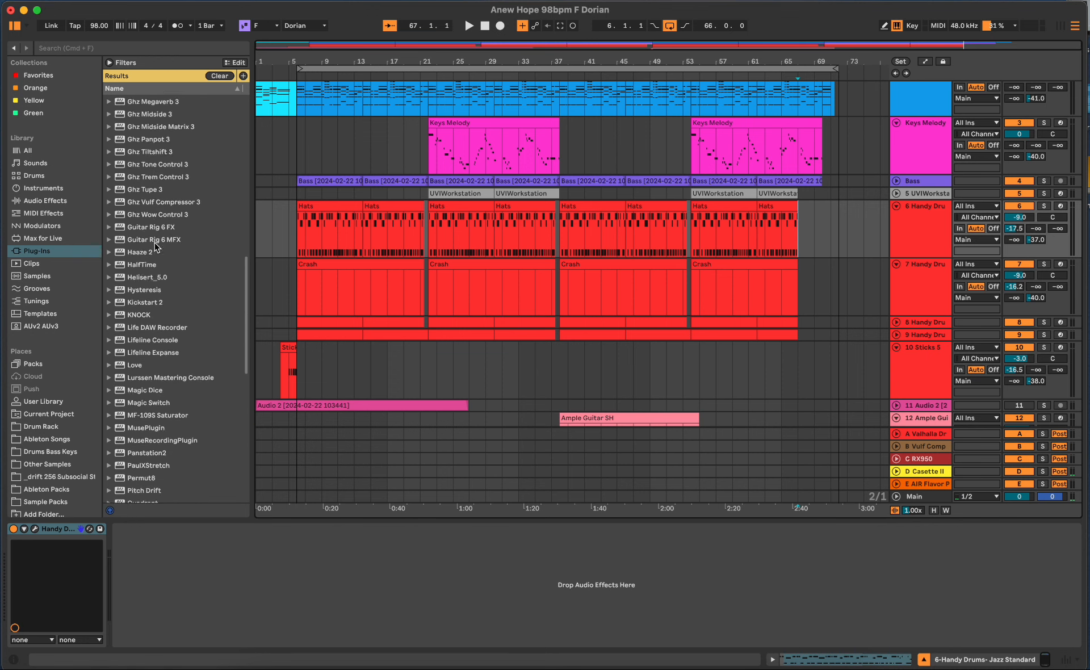
scroll(156, 247, "down", 1)
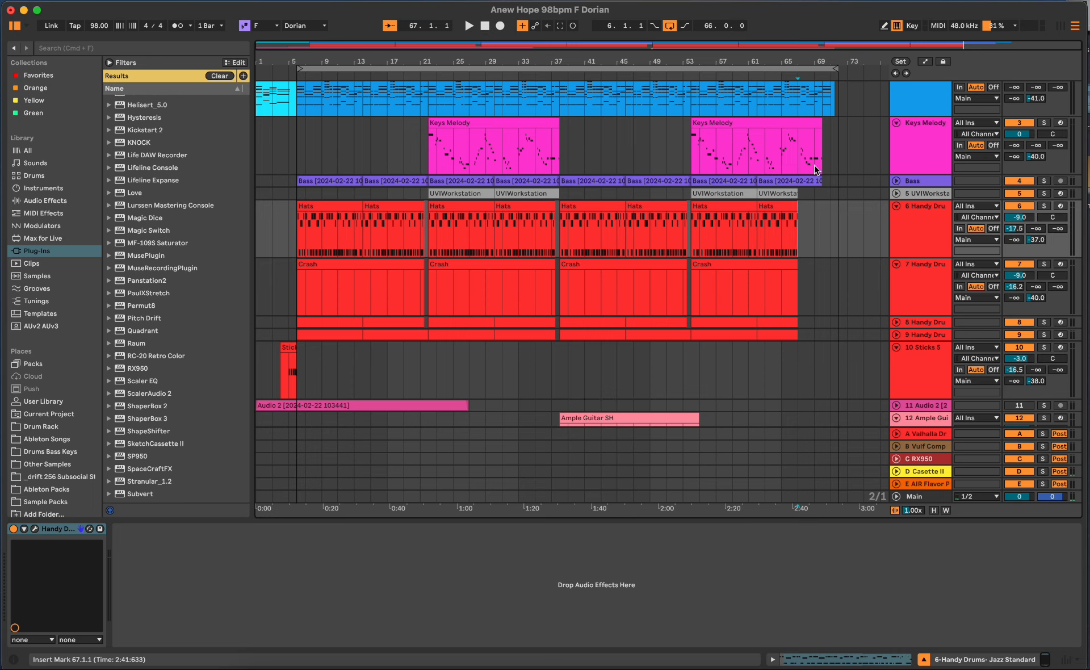
scroll(815, 161, "down", 3)
scroll(815, 148, "up", 5)
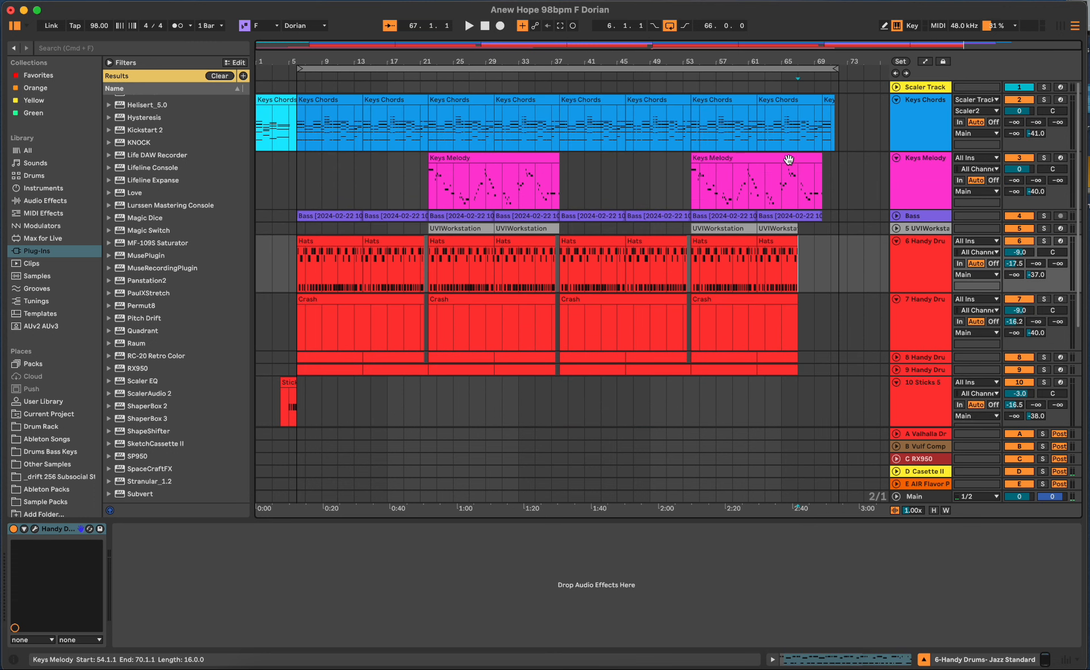